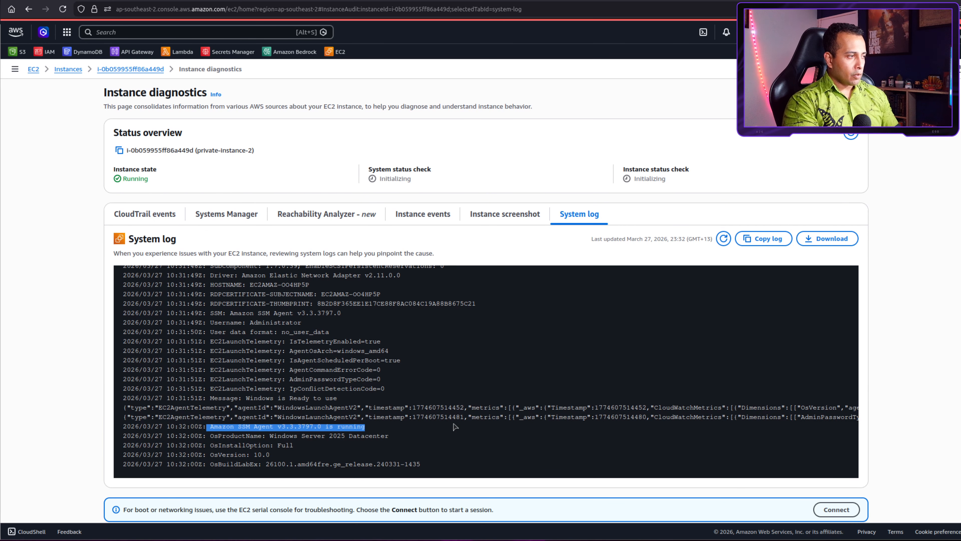
# Open a Remote Desktop connection for private-instance-2 from its Fleet Manager node page.
pyautogui.tripleClick(404, 417)
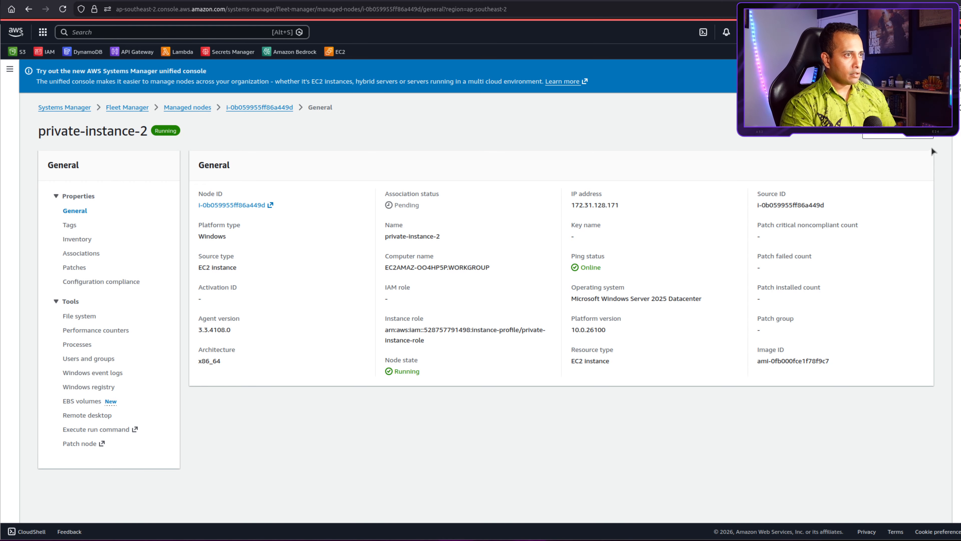
pyautogui.click(923, 138)
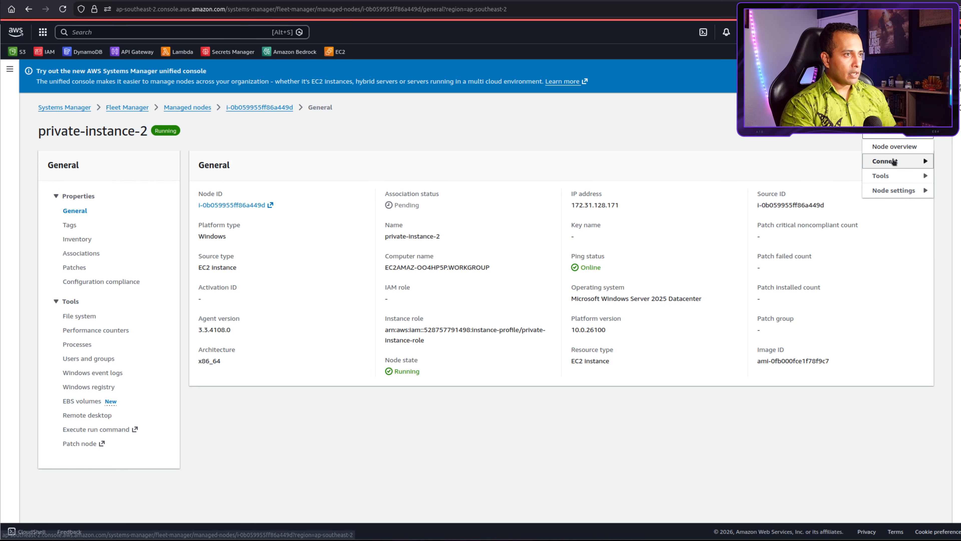
pyautogui.moveTo(899, 161)
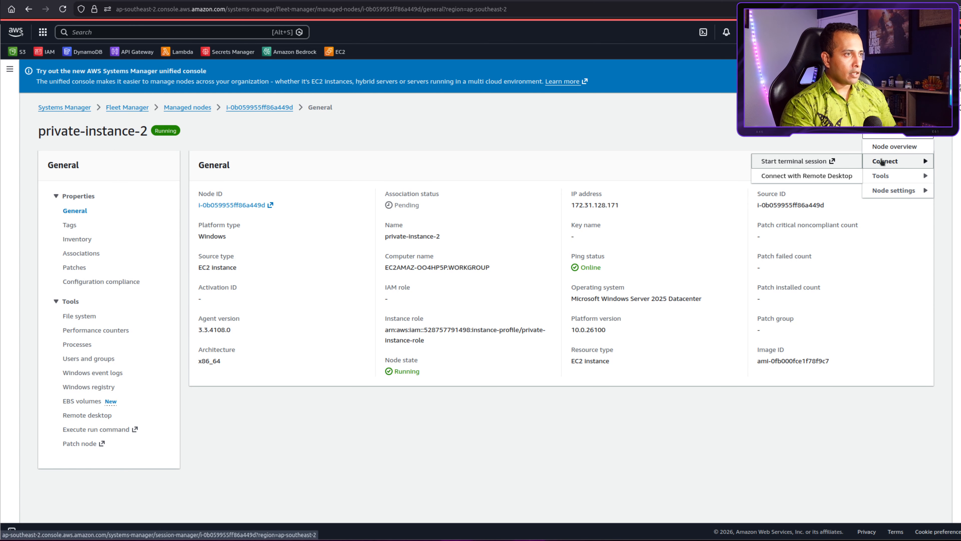
pyautogui.click(776, 176)
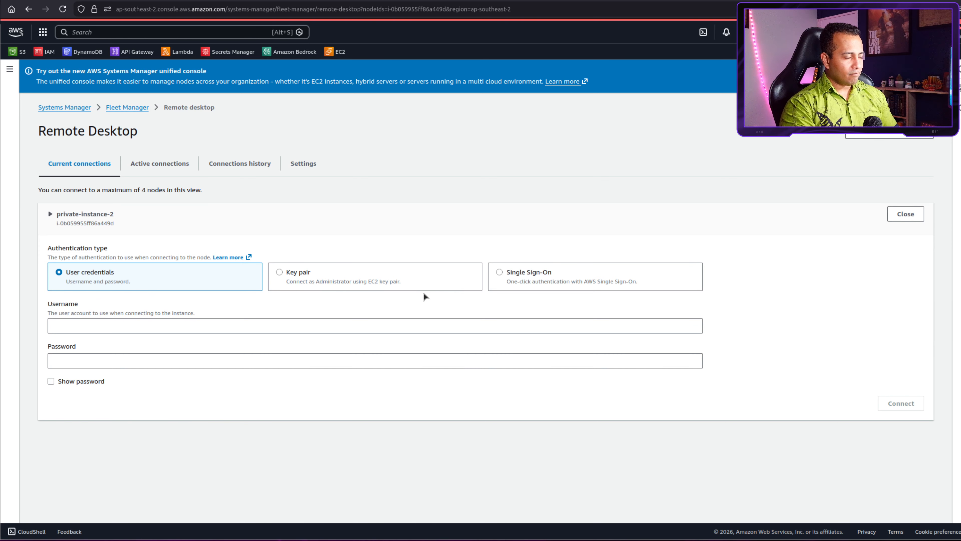
# Connect to private-instance-2 over Remote Desktop with Single Sign-On as the authentication type.
pyautogui.click(499, 272)
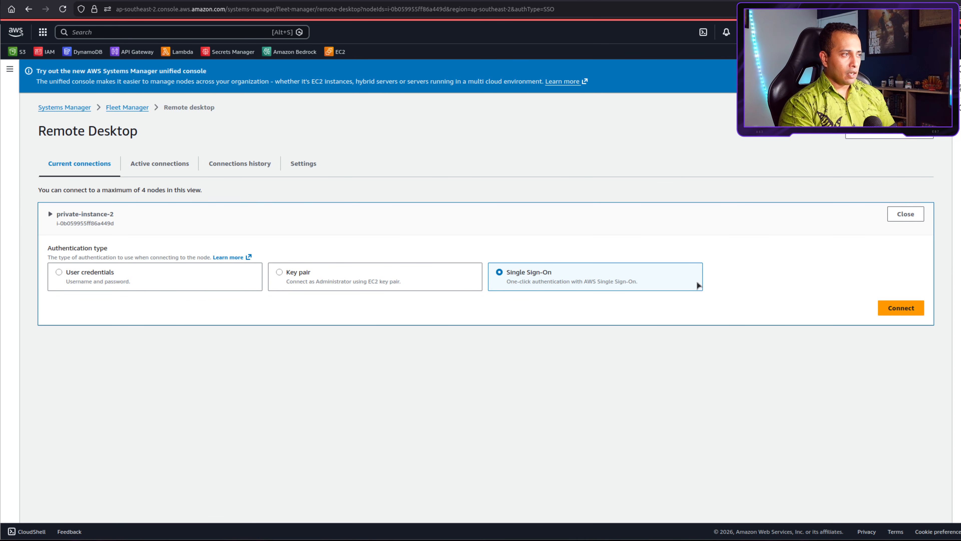
pyautogui.click(901, 308)
pyautogui.scroll(-3, 485, 326)
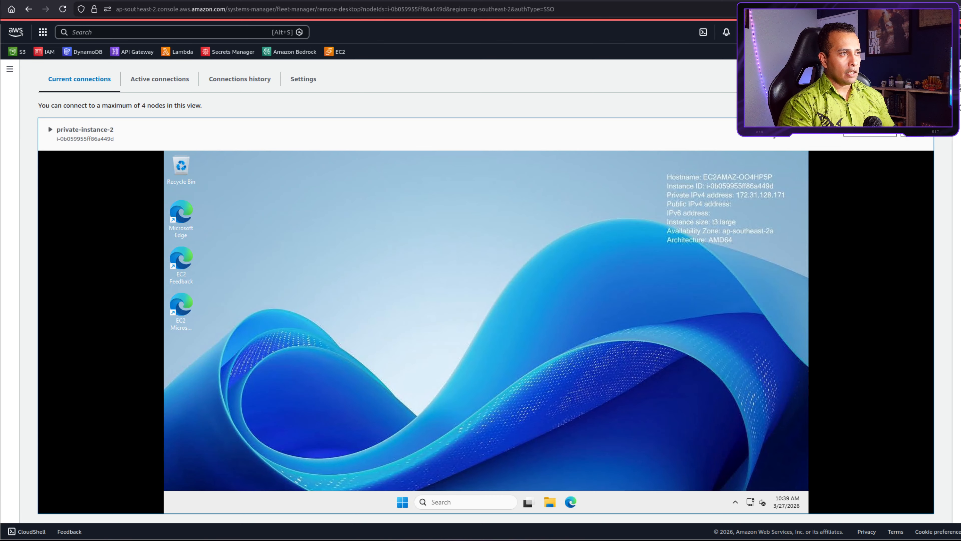
pyautogui.tripleClick(85, 130)
pyautogui.click(113, 130)
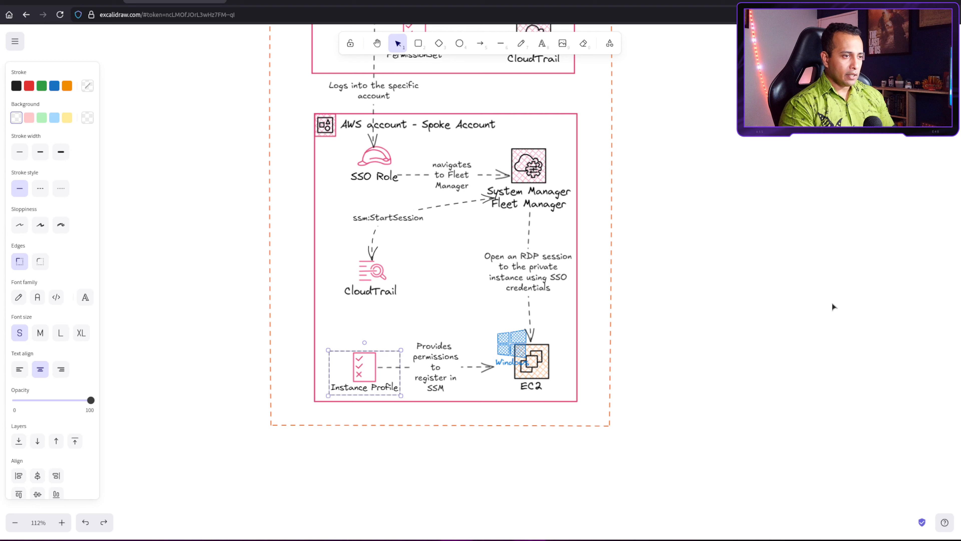
# Examine the Spoke Account flow in the Excalidraw architecture diagram, from the SSO Role to the EC2 instance.
pyautogui.click(753, 306)
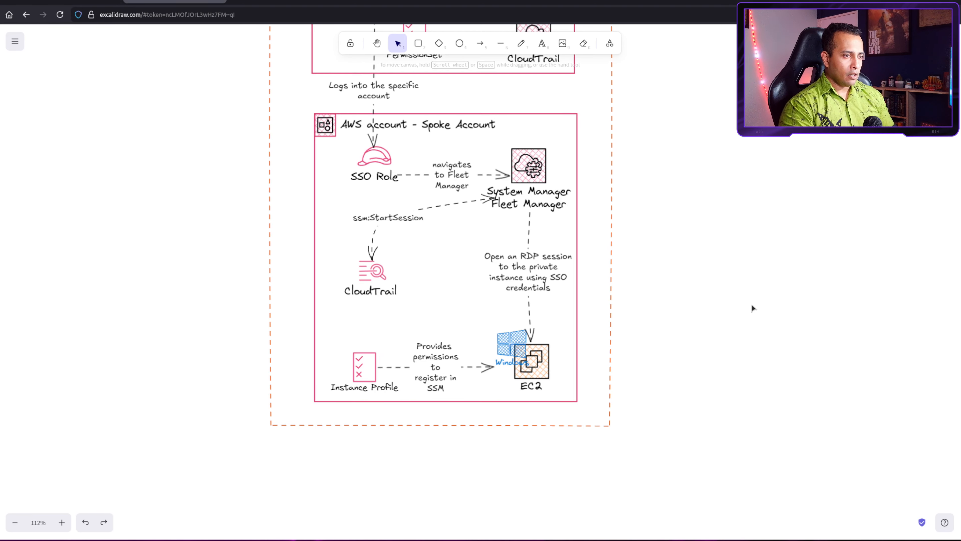
pyautogui.scroll(3, 751, 153)
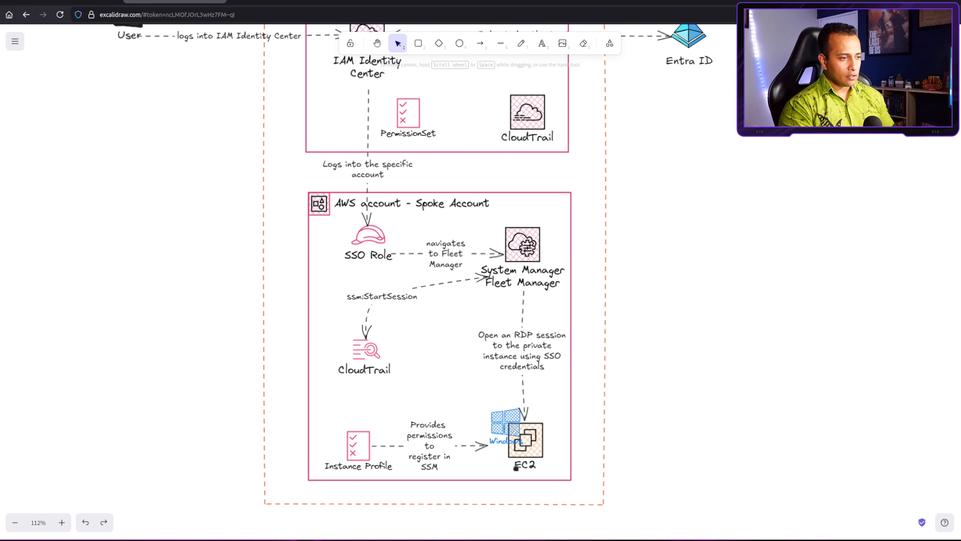
pyautogui.click(373, 228)
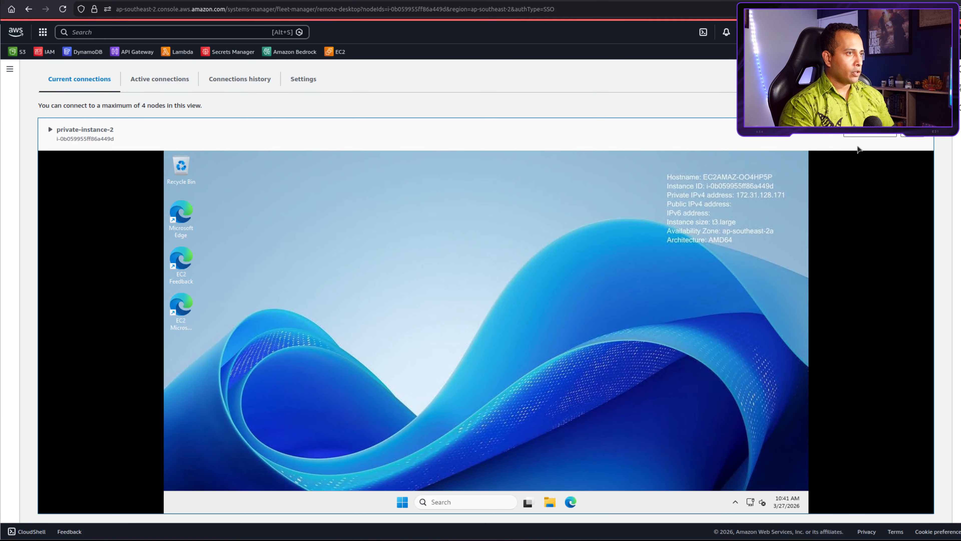
# Switch back to the AWS console and end the Remote Desktop connection to private-instance-2.
pyautogui.click(870, 133)
pyautogui.click(877, 144)
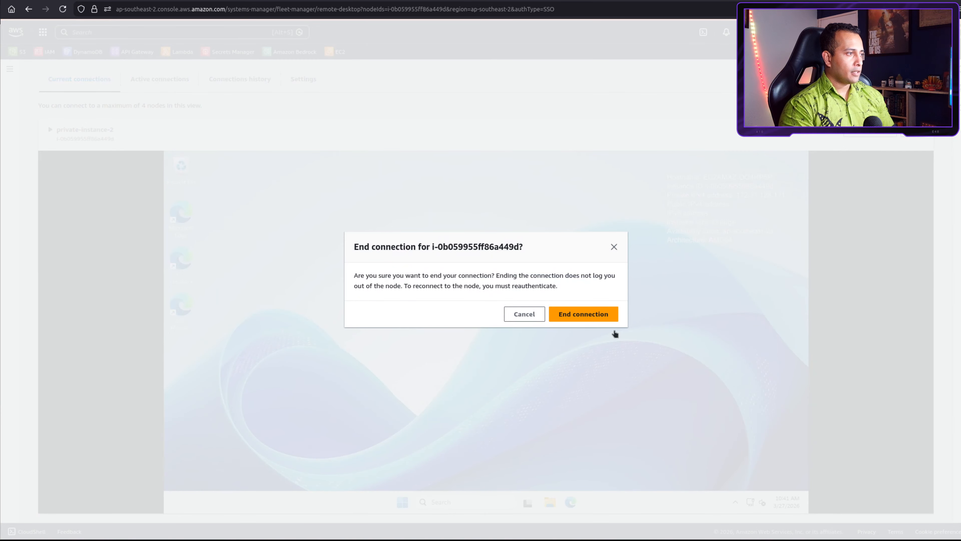
pyautogui.click(605, 315)
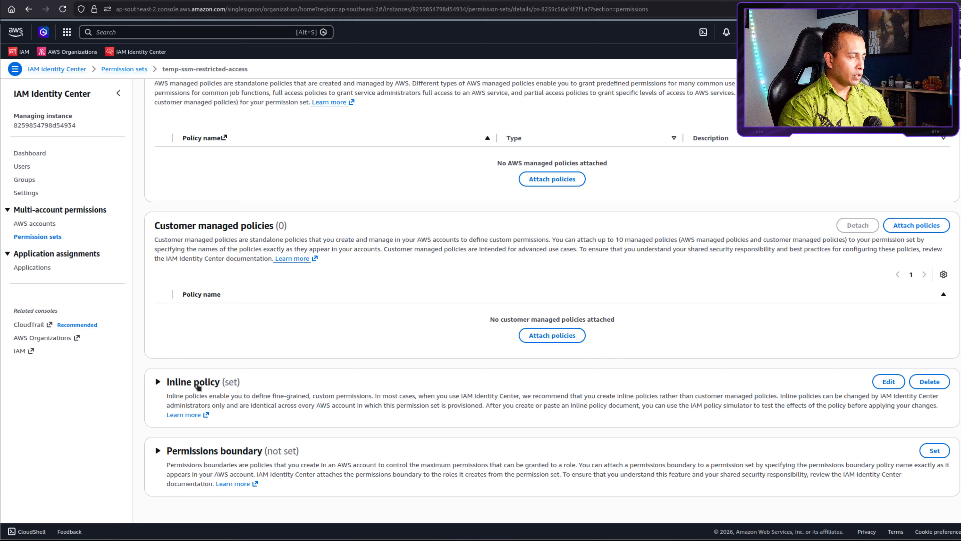
# Open the inline policy of the temp-ssm-restricted-access permission set in the editor and review its SSO and EC2 statements.
pyautogui.click(198, 386)
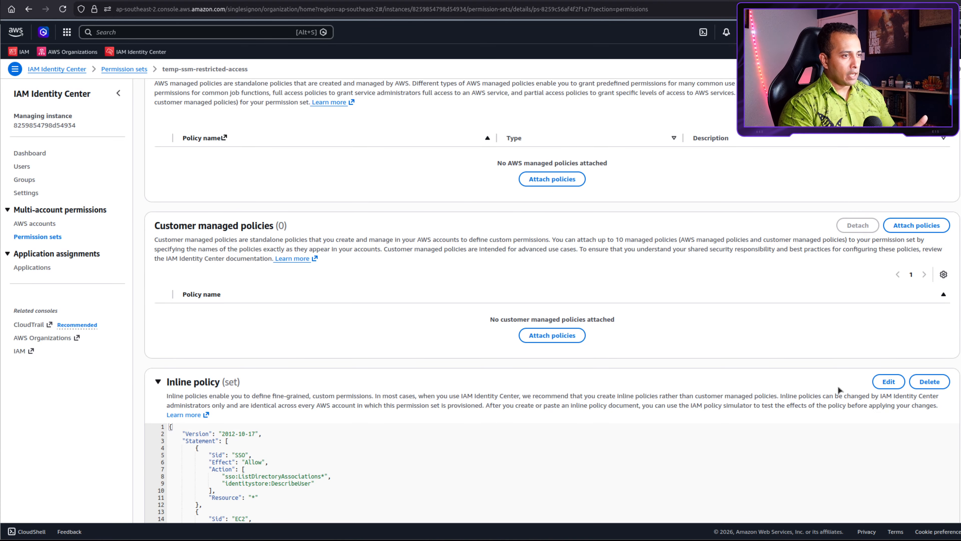
pyautogui.click(878, 384)
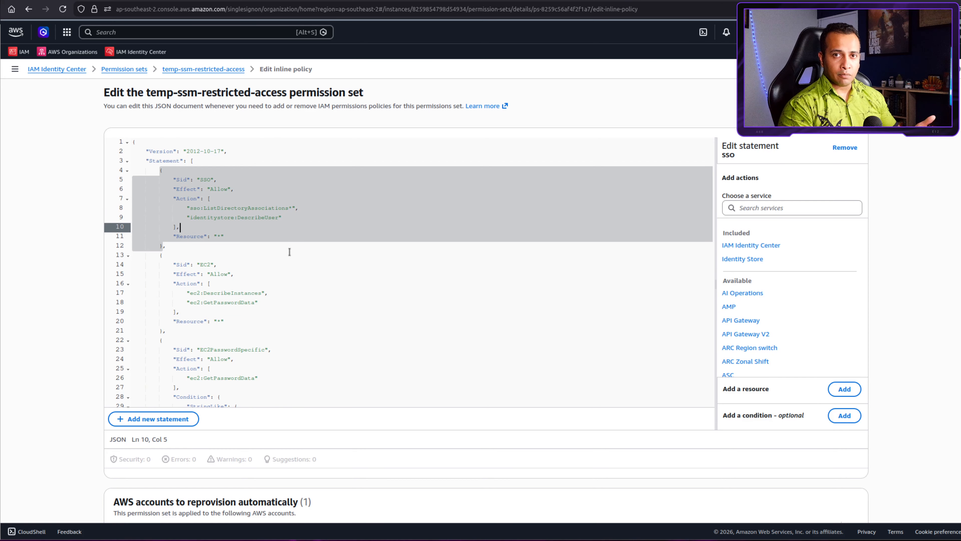
pyautogui.click(160, 198)
pyautogui.moveTo(160, 170); pyautogui.dragTo(166, 246)
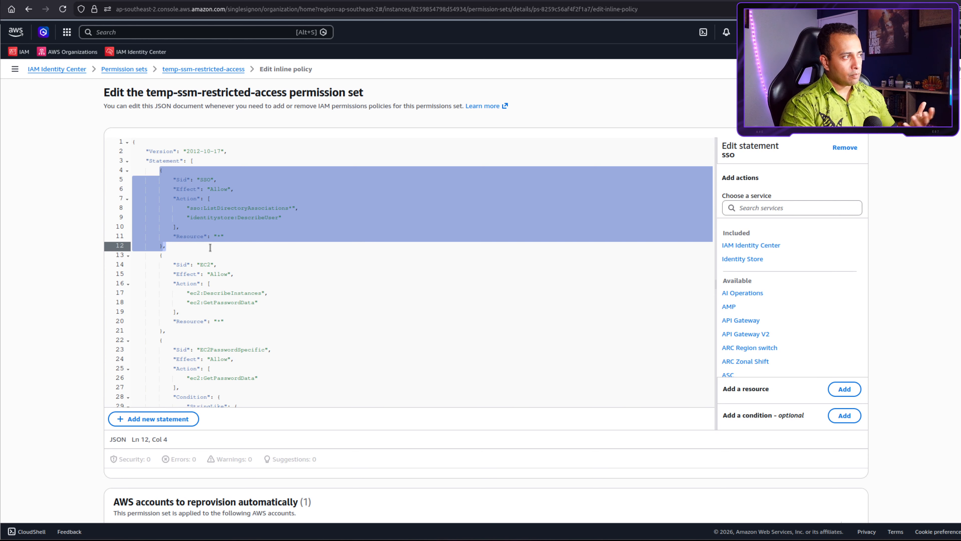
pyautogui.scroll(-2, 211, 247)
pyautogui.moveTo(162, 191); pyautogui.dragTo(199, 269)
pyautogui.scroll(-4, 200, 268)
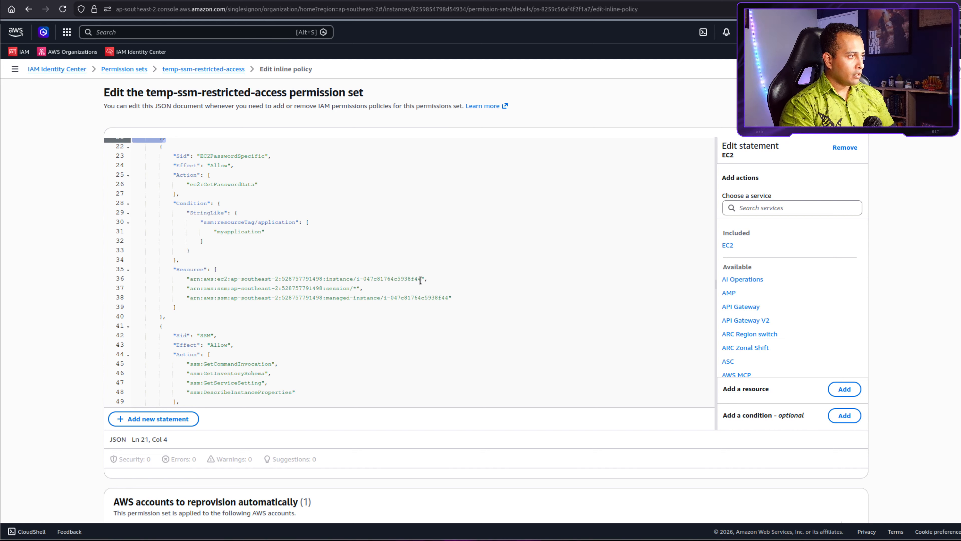
# Examine the EC2PasswordSpecific statement's instance resource and its application resource-tag condition.
pyautogui.moveTo(421, 280); pyautogui.dragTo(366, 281)
pyautogui.moveTo(173, 203); pyautogui.dragTo(180, 259)
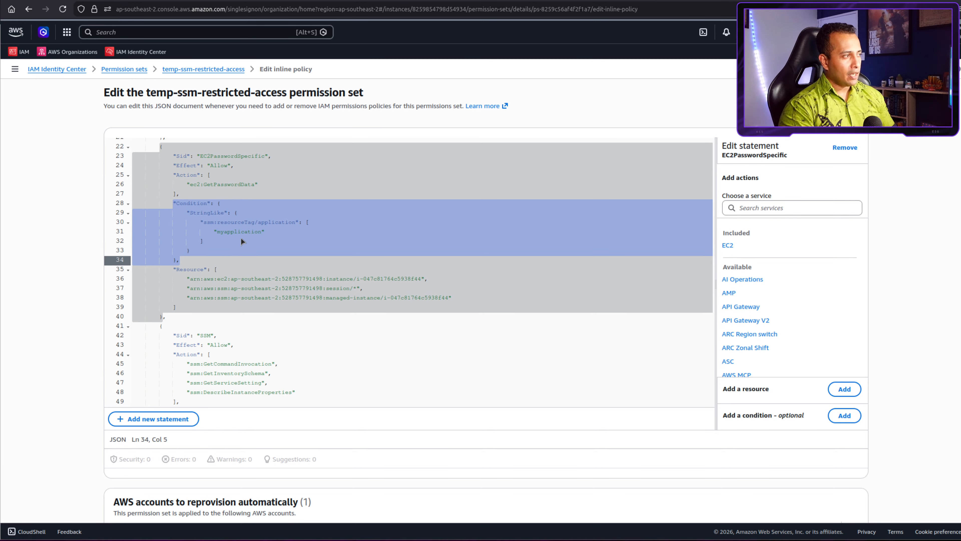
pyautogui.click(282, 223)
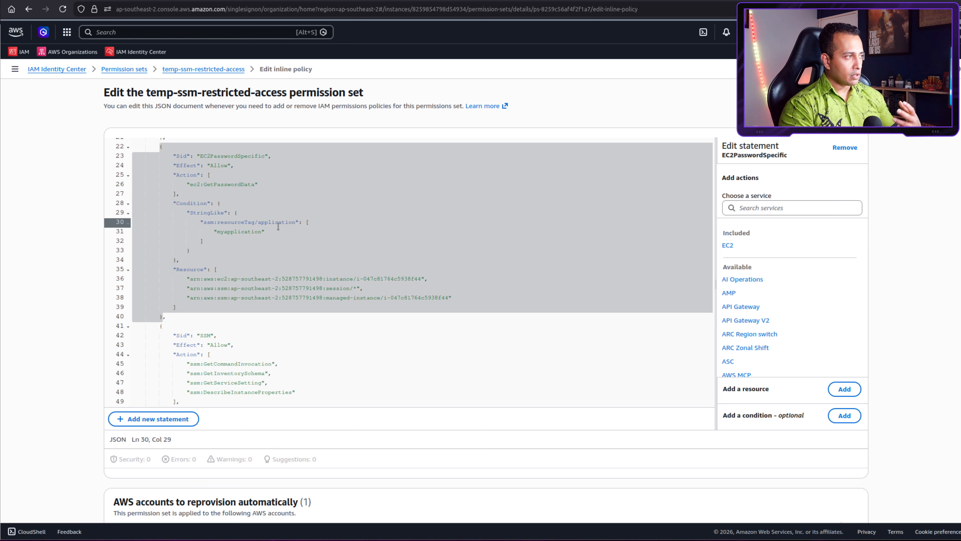
pyautogui.moveTo(261, 231); pyautogui.dragTo(218, 231)
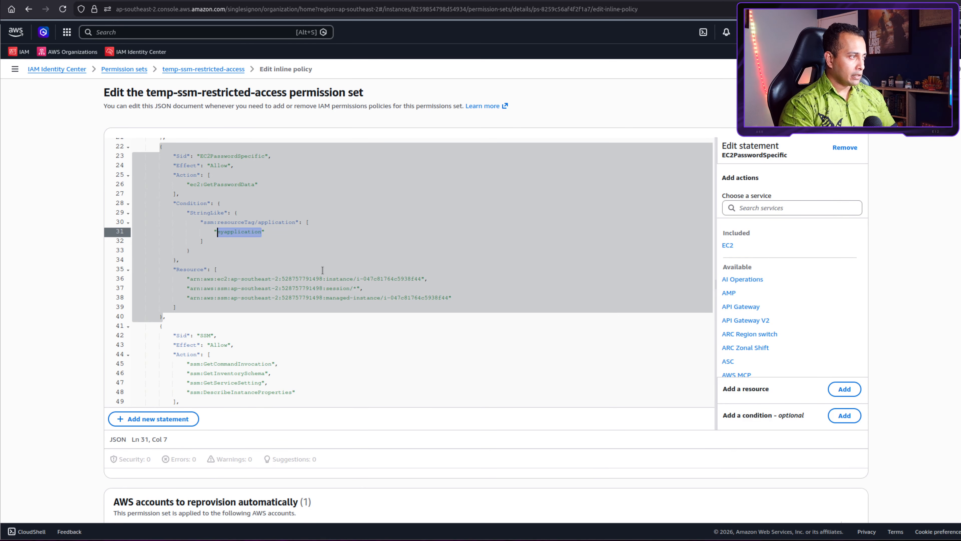
# Review the actions and resource allowed by the inline policy's SSM statement.
pyautogui.scroll(-3, 322, 270)
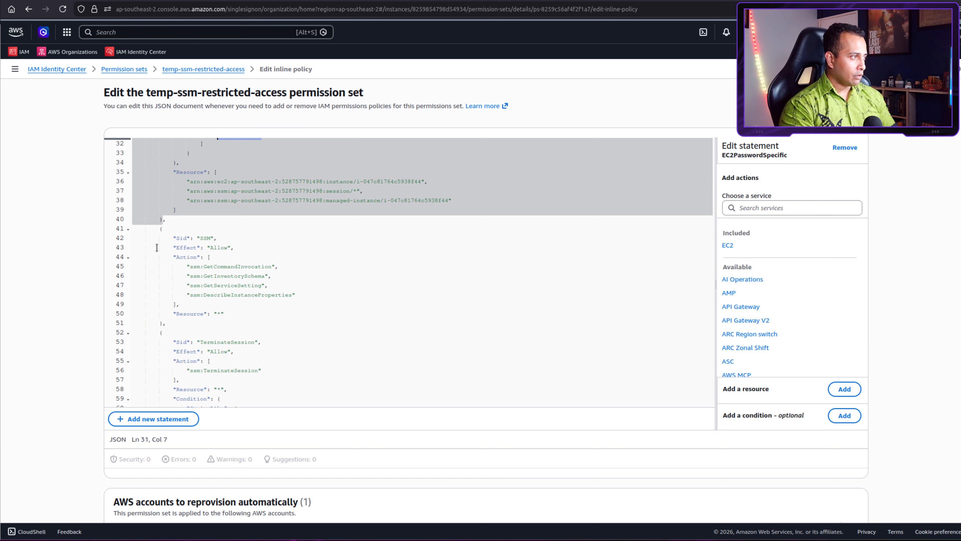
pyautogui.scroll(-1, 152, 212)
pyautogui.moveTo(161, 196); pyautogui.dragTo(206, 298)
pyautogui.click(199, 272)
pyautogui.scroll(-1, 194, 242)
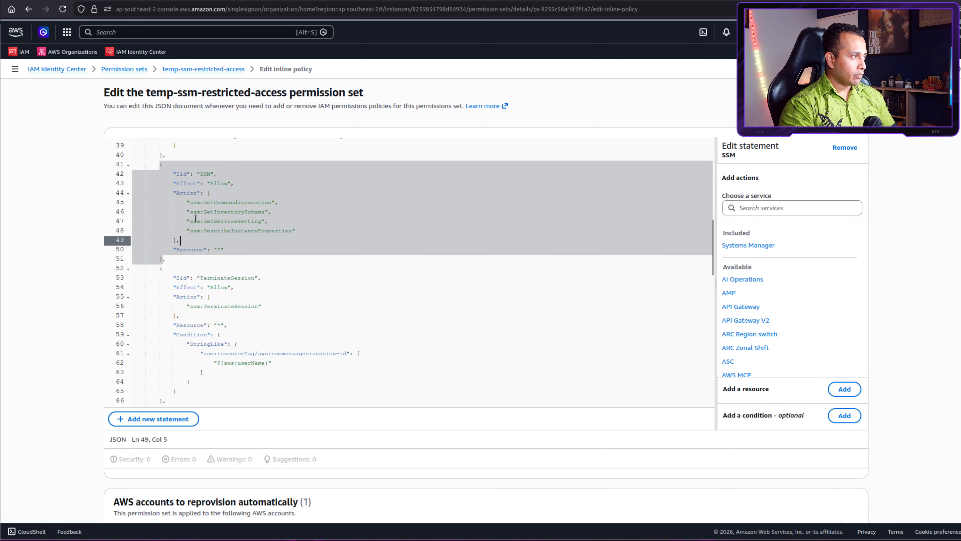
pyautogui.moveTo(160, 164); pyautogui.dragTo(163, 260)
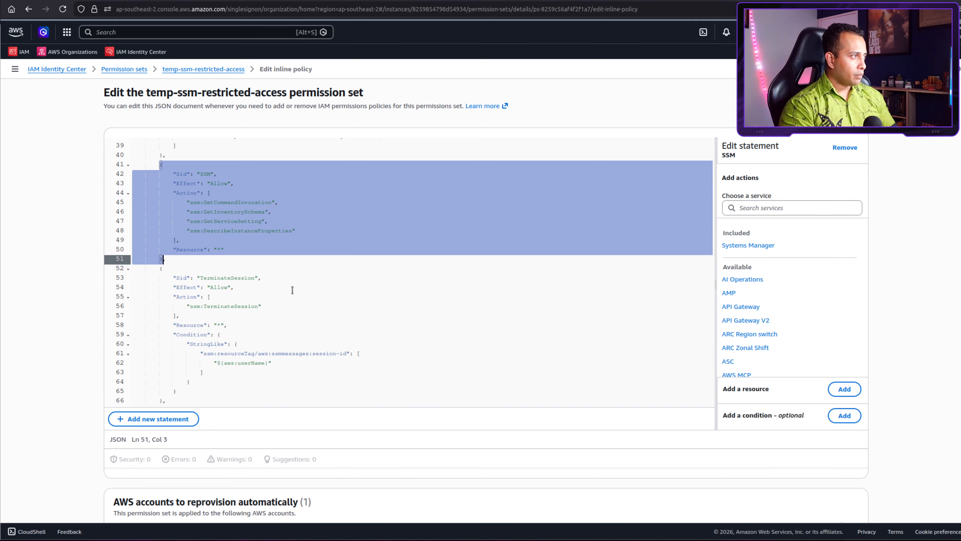
# Review the TerminateSession statement and the SSMStartSessionSpecific statement, including the latter's aws:CalledVia condition.
pyautogui.scroll(-2, 292, 290)
pyautogui.click(170, 226)
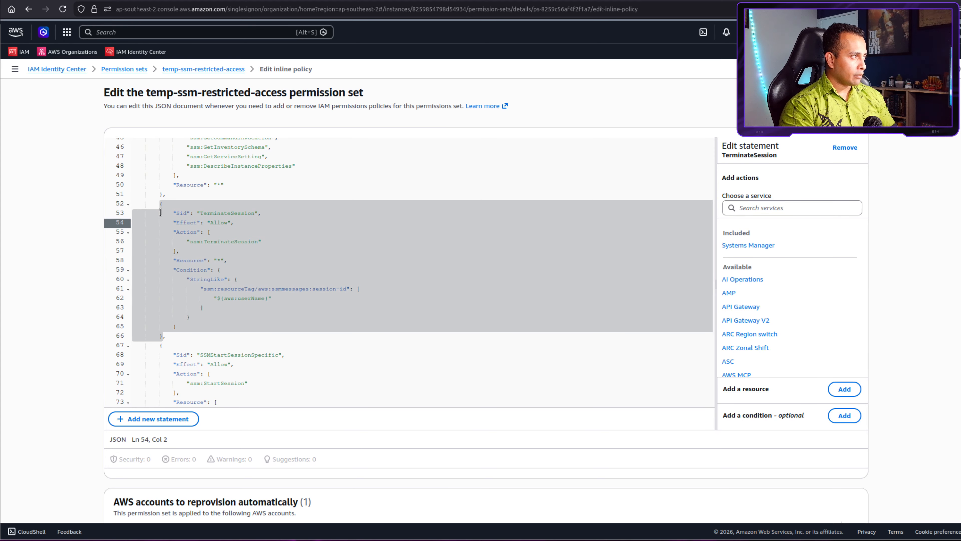
pyautogui.moveTo(161, 203); pyautogui.dragTo(192, 337)
pyautogui.scroll(-5, 192, 337)
pyautogui.moveTo(160, 187); pyautogui.dragTo(192, 379)
pyautogui.moveTo(227, 282); pyautogui.dragTo(223, 301)
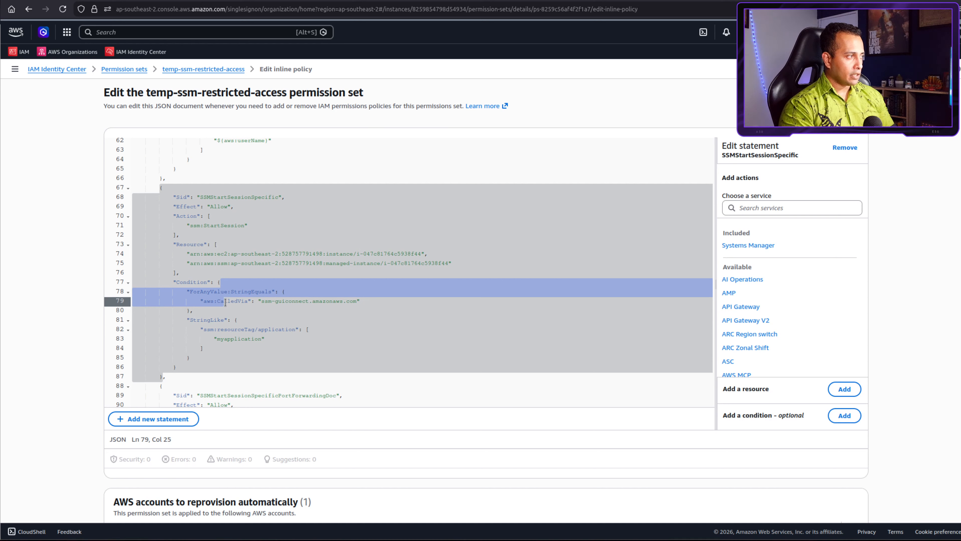